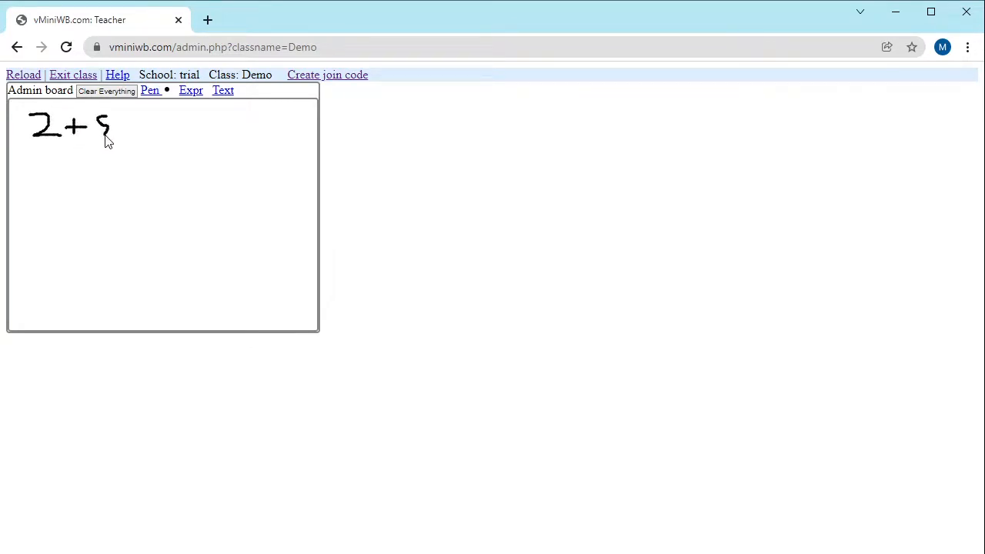
Create a join code for the Demo class and copy its join URL for the students.
left_click(311, 78)
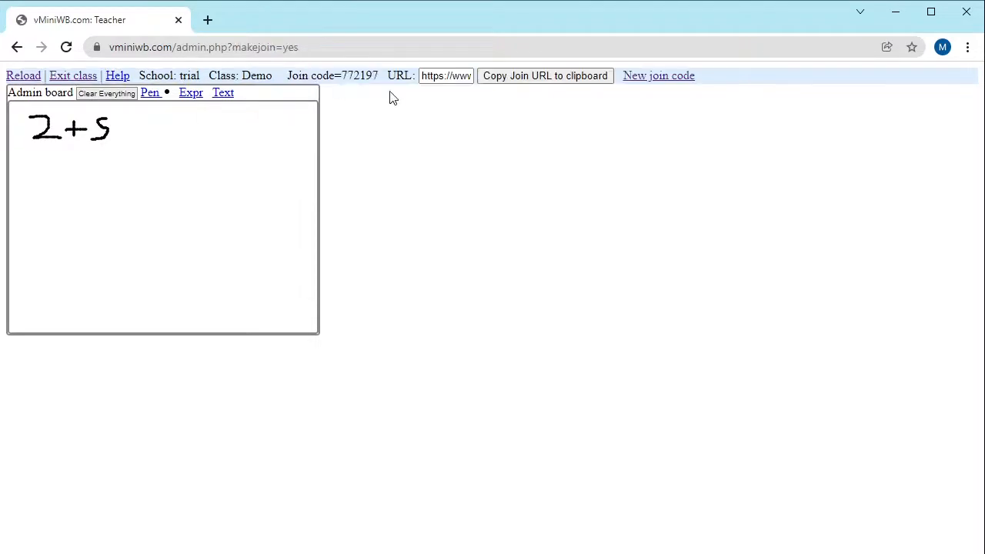
left_click(538, 79)
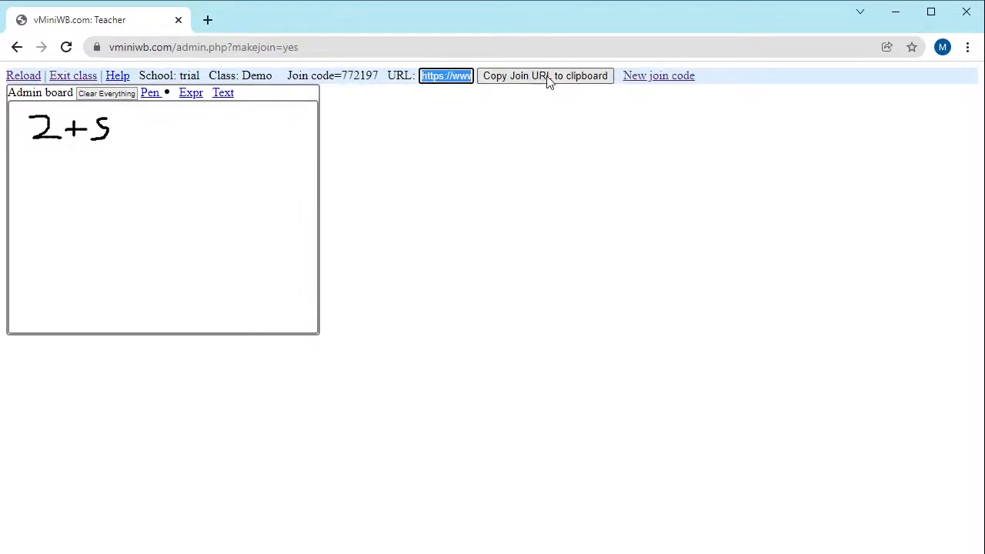
key("alt+Tab")
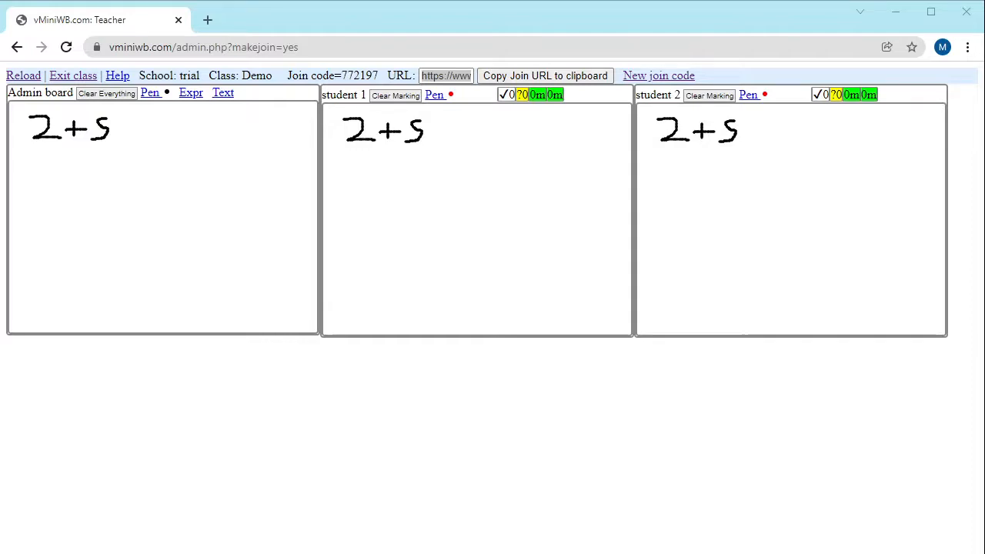
left_click(358, 22)
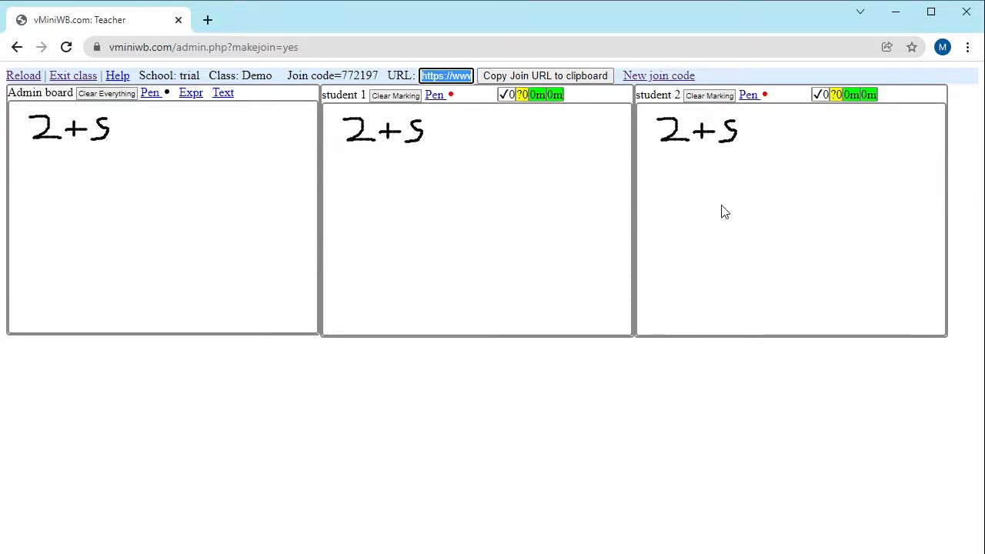
Mark student 1's answer of 7 to 2+5 as correct with two red ticks beside it.
key("alt+Tab")
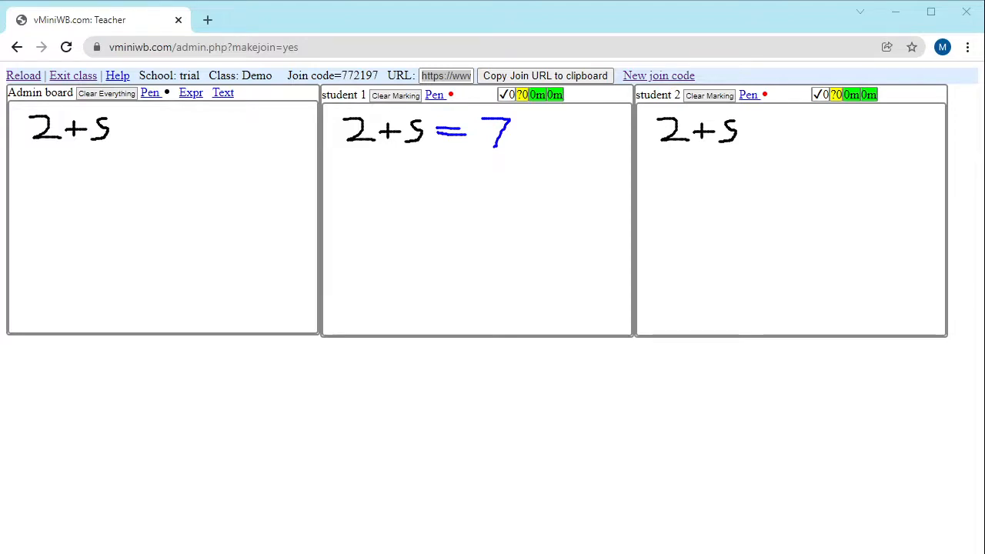
left_click(446, 75)
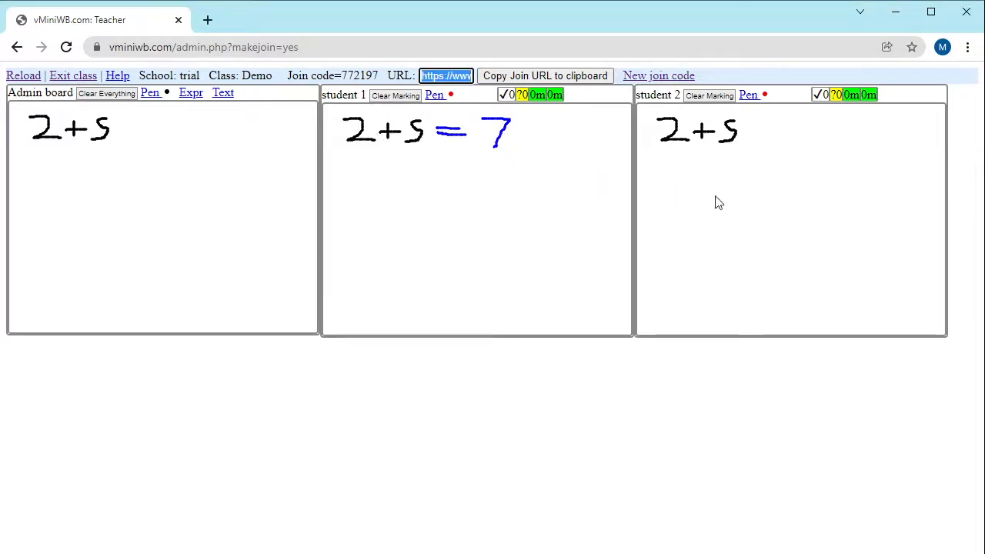
mouse_move(527, 141)
left_mouse_down()
mouse_move(534, 148)
mouse_move(561, 114)
left_mouse_up()
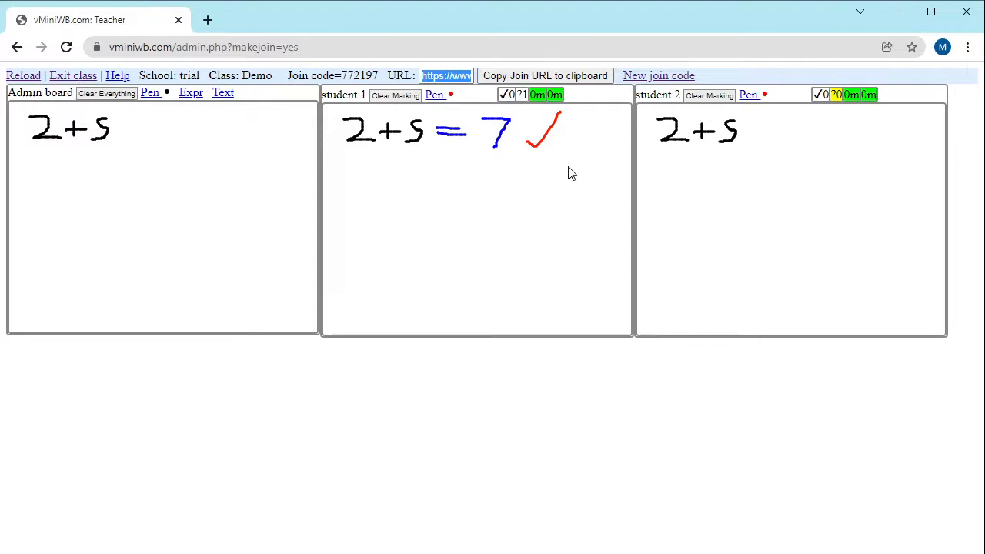
left_click_drag(570, 141, 604, 115)
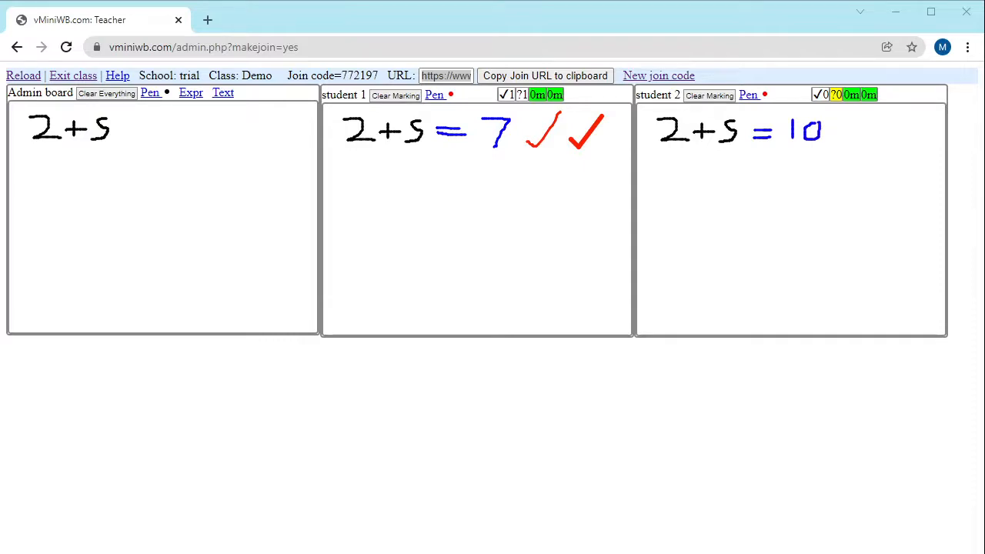
Circle the plus sign in red on student 2's board and draw a cross beside the answer 10.
mouse_move(698, 117)
left_mouse_down()
mouse_move(699, 149)
mouse_move(727, 134)
mouse_move(706, 127)
left_mouse_up()
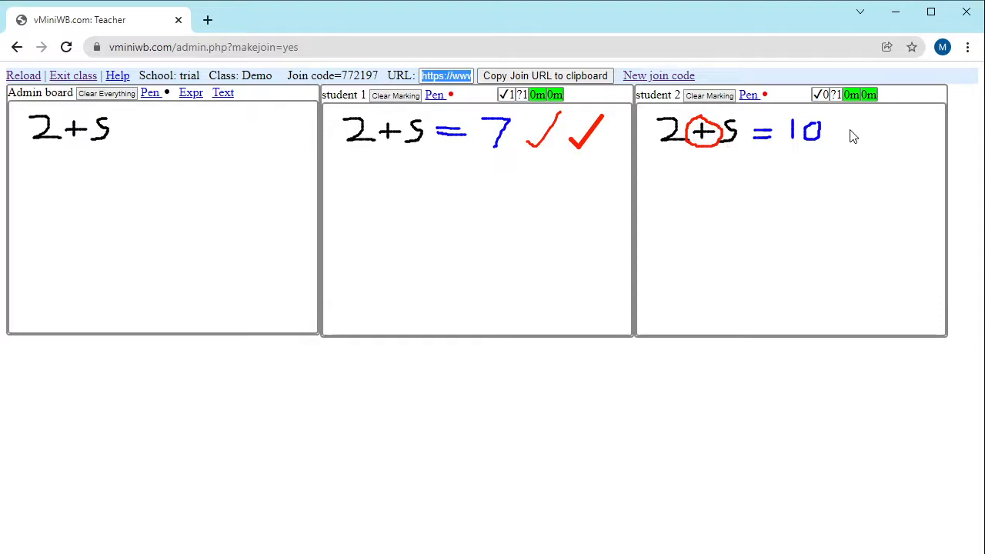
left_click_drag(839, 120, 858, 142)
left_click_drag(857, 120, 839, 141)
Clear everything from all the boards and check the help page for the keyboard drawing functions.
left_click(87, 94)
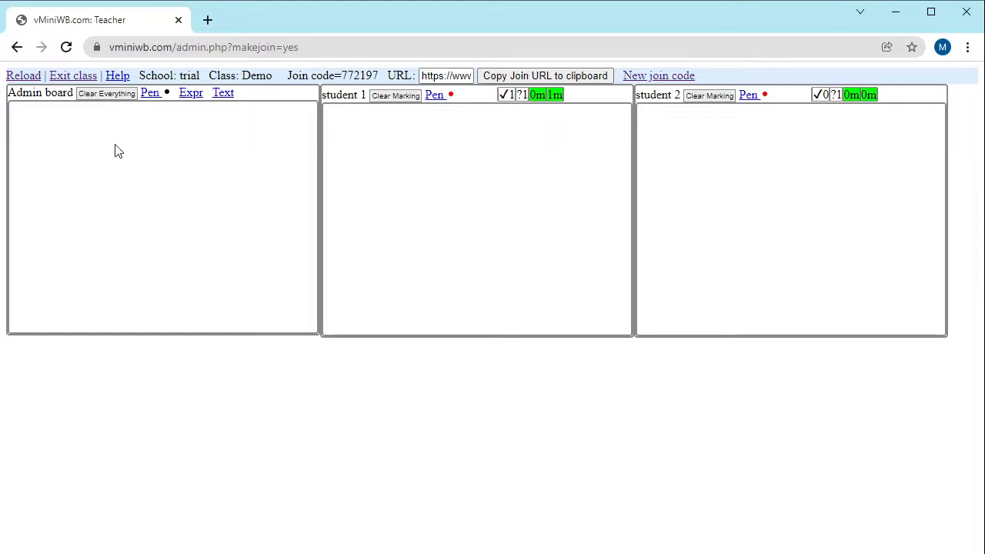
left_click(120, 77)
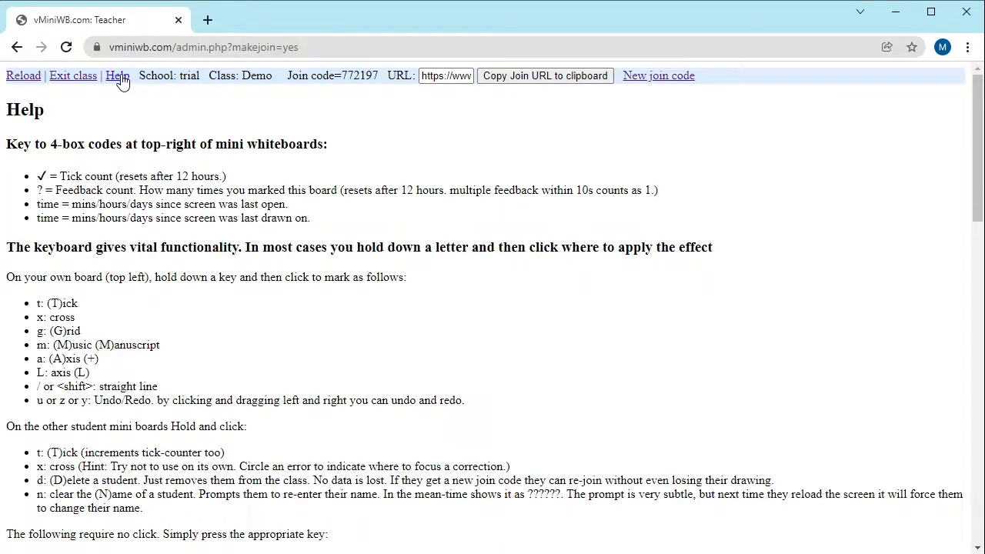
left_click(119, 76)
Add a grid and L-shaped axes to the admin board and draw a rising straight line starting on the vertical axis.
key("g")
left_click(140, 219)
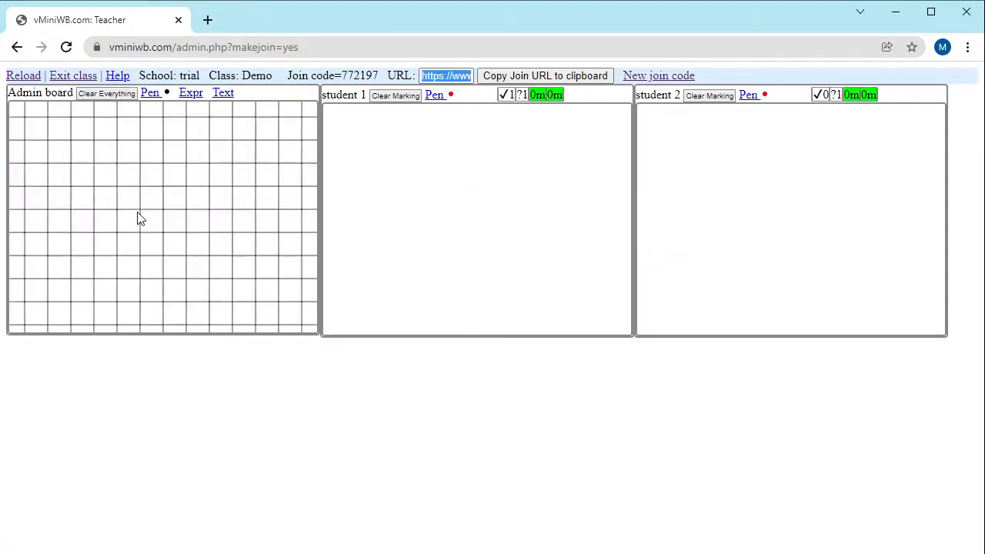
key("a")
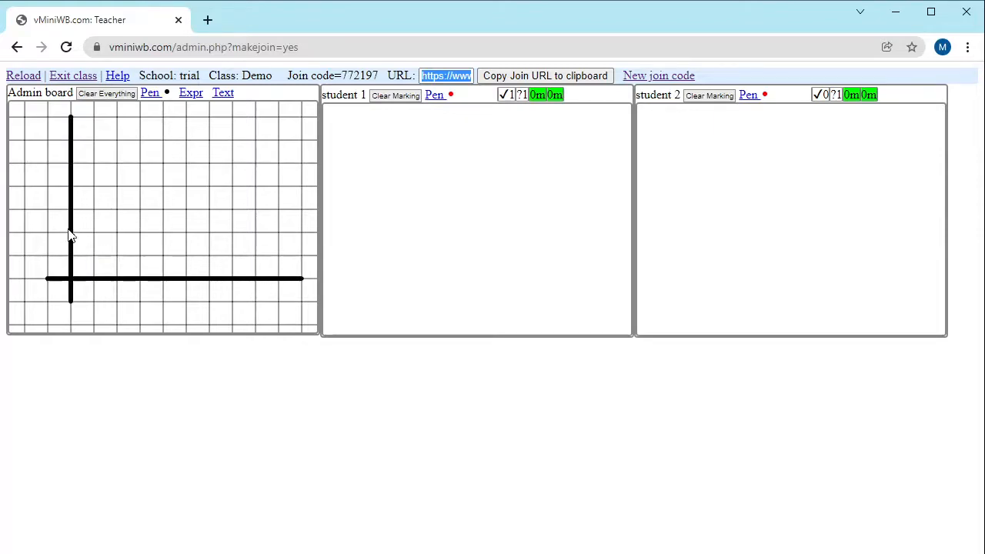
mouse_move(70, 229)
left_mouse_down()
mouse_move(184, 196)
mouse_move(232, 156)
left_mouse_up()
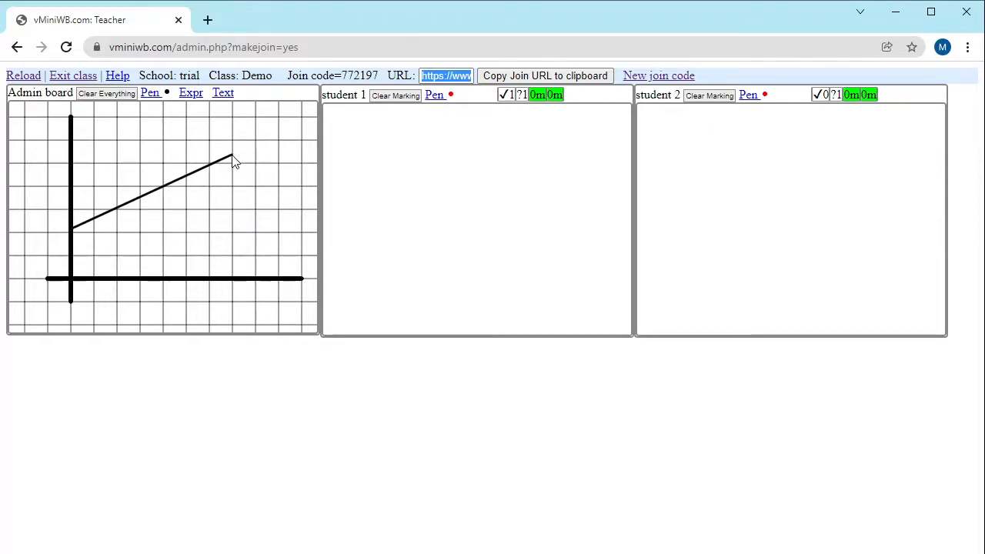
Place the expression y = 1/2 x + 2 above the line on the admin board.
left_click(189, 96)
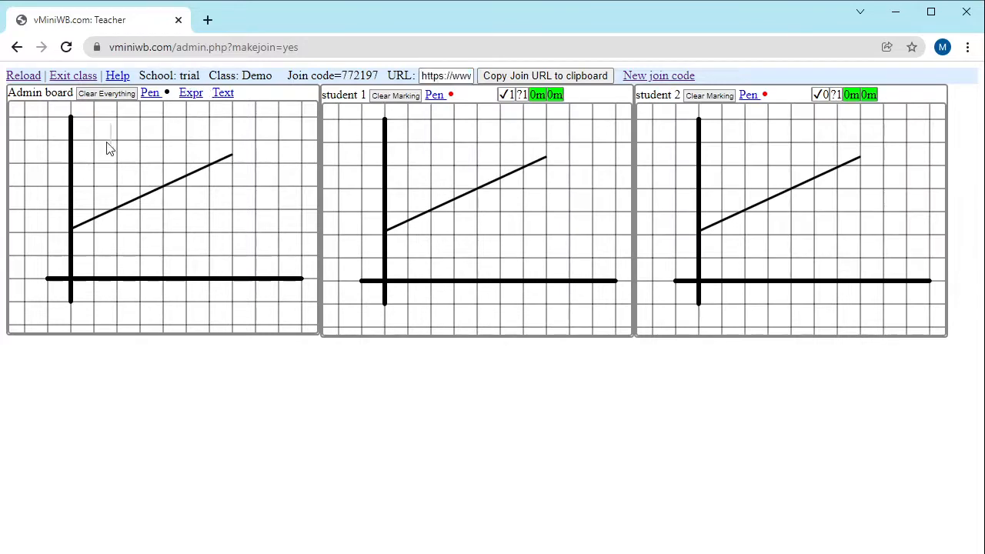
left_click(105, 148)
type("y =1/2")
key("Right")
type("x+2")
key("Return")
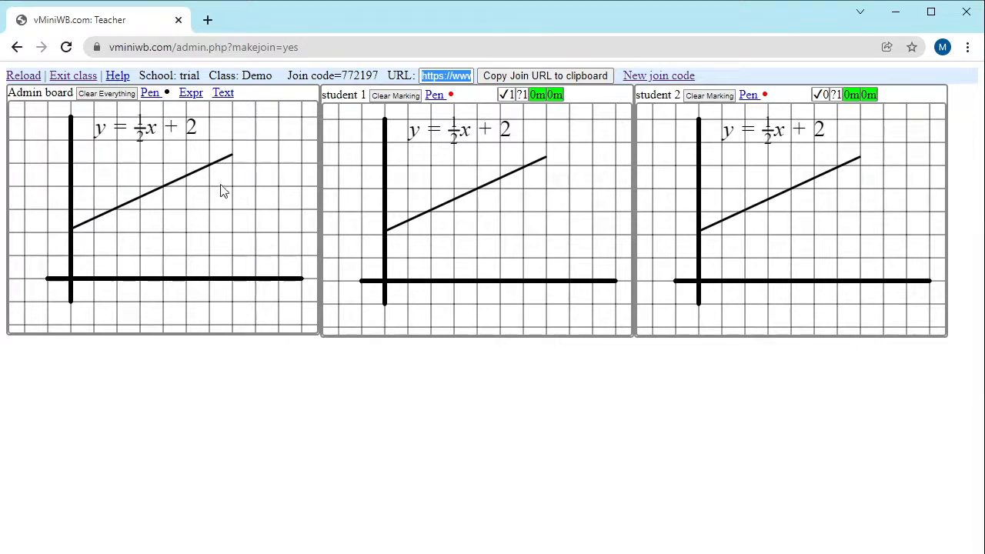
Thicken the admin board's pen, draw a curved stroke below the line's upper end, and undo the stroke.
left_click(148, 94)
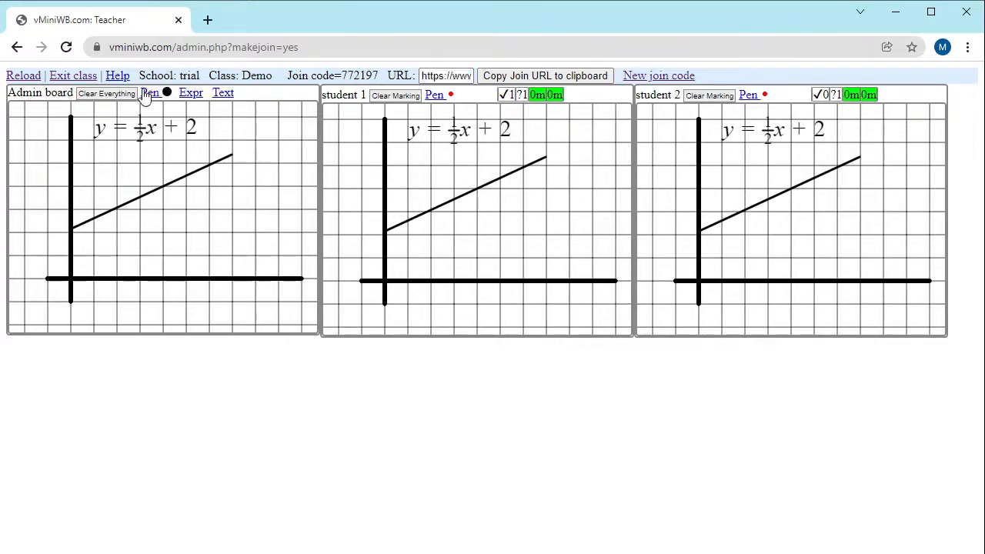
mouse_move(273, 171)
left_mouse_down()
mouse_move(289, 186)
mouse_move(232, 182)
mouse_move(236, 170)
left_mouse_up()
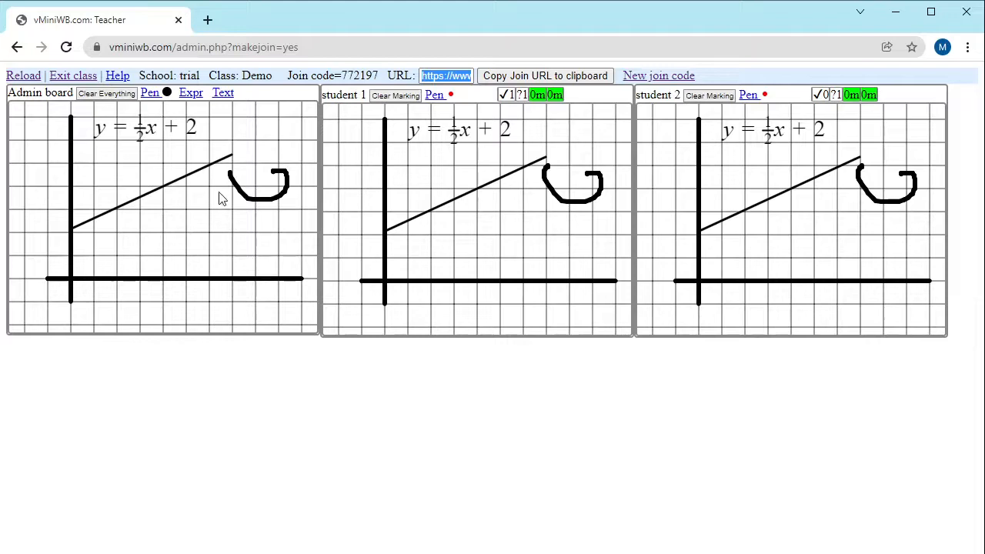
mouse_move(270, 200)
left_mouse_down()
mouse_move(89, 191)
mouse_move(260, 198)
mouse_move(191, 198)
left_mouse_up()
Mark student 1's board with a red tick and a few short strokes near the end of the line.
key("alt+Tab")
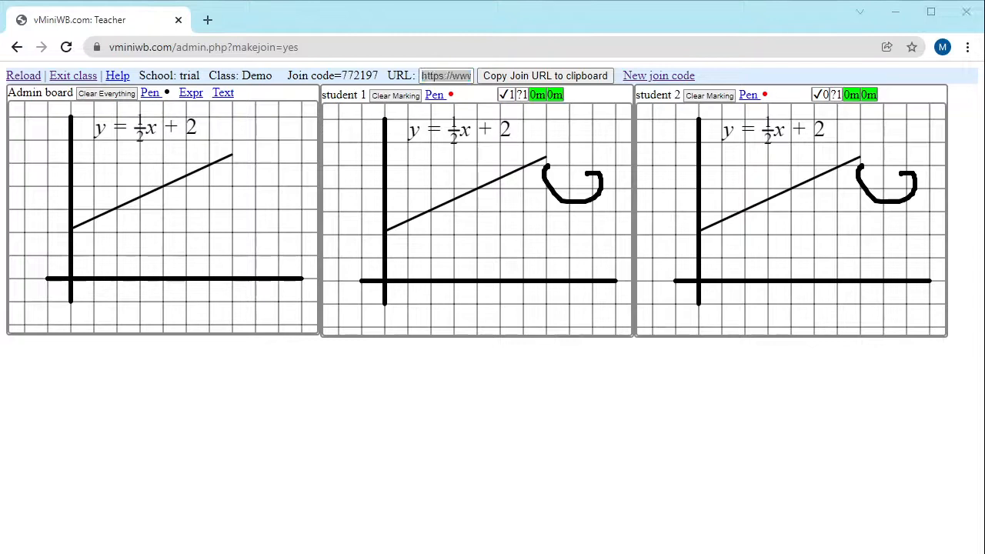
key("alt+Tab")
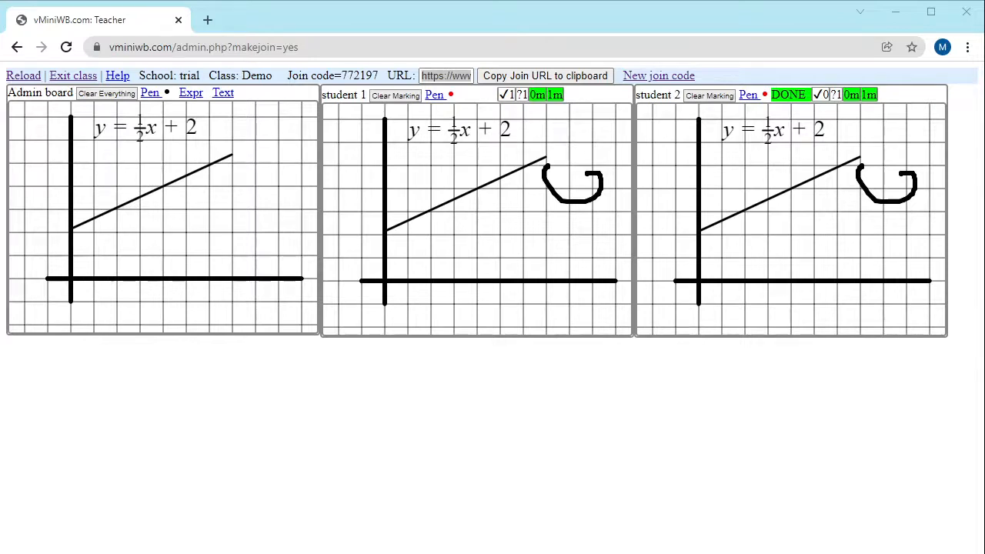
left_click(567, 159)
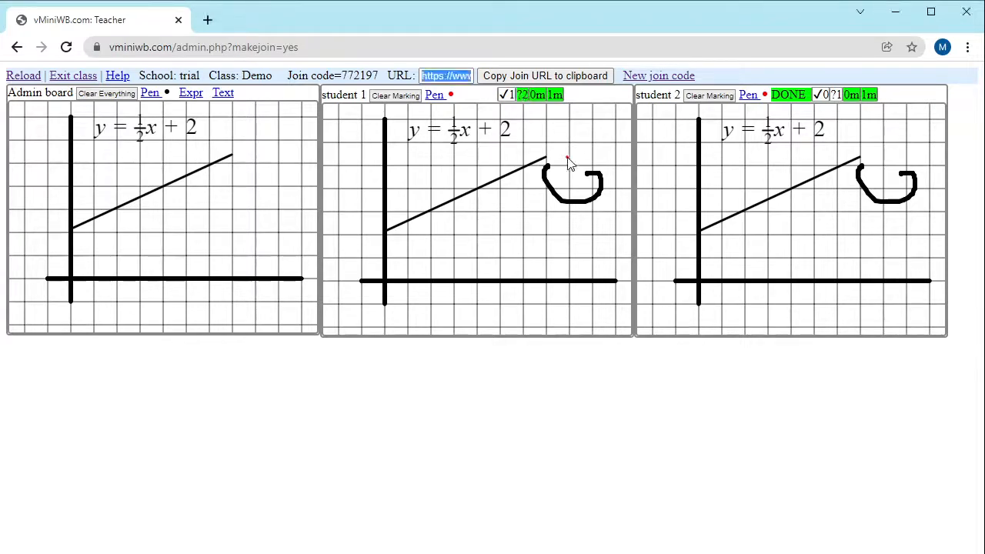
left_click_drag(569, 159, 604, 139)
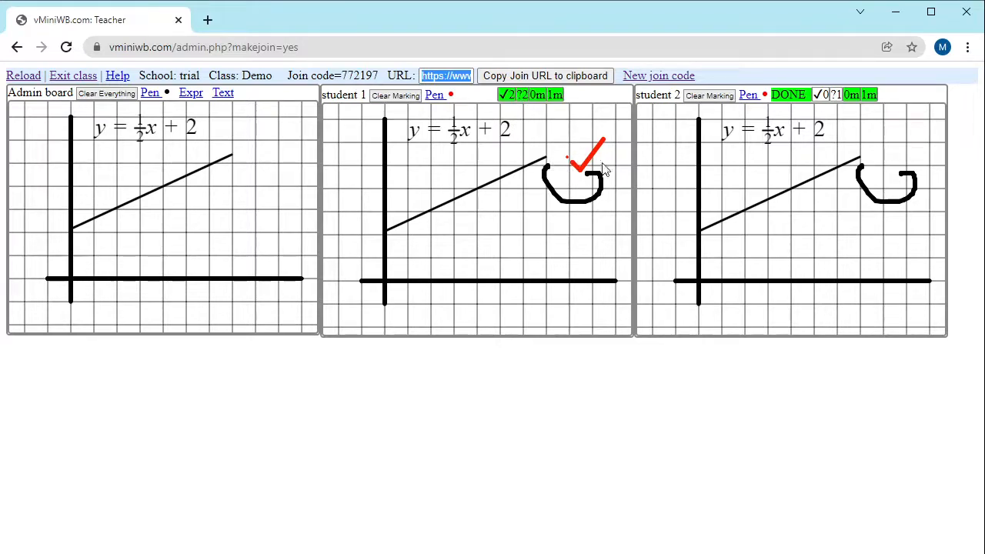
left_click_drag(612, 143, 584, 129)
Review the keyboard functions on the help page, and exit and reopen the Demo class.
left_click(117, 77)
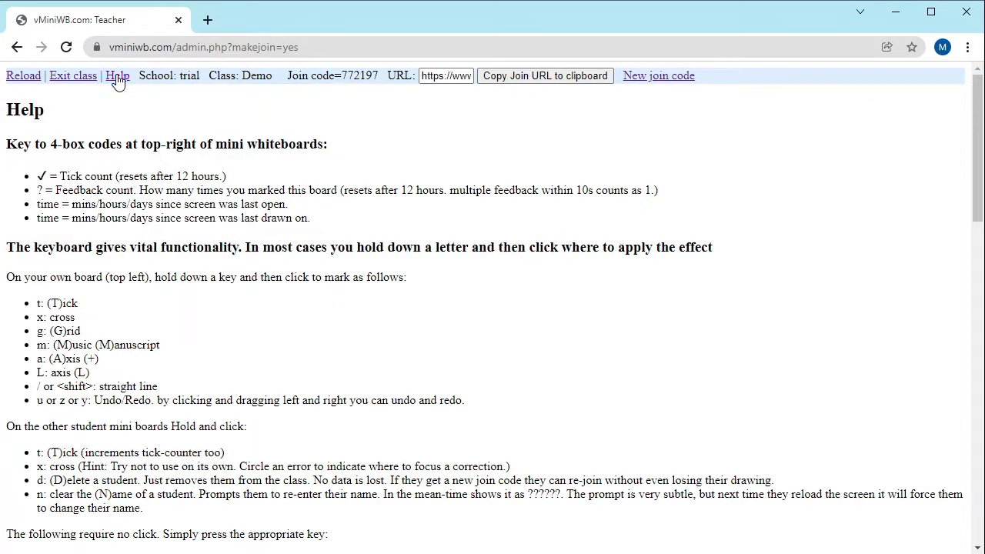
left_click(117, 77)
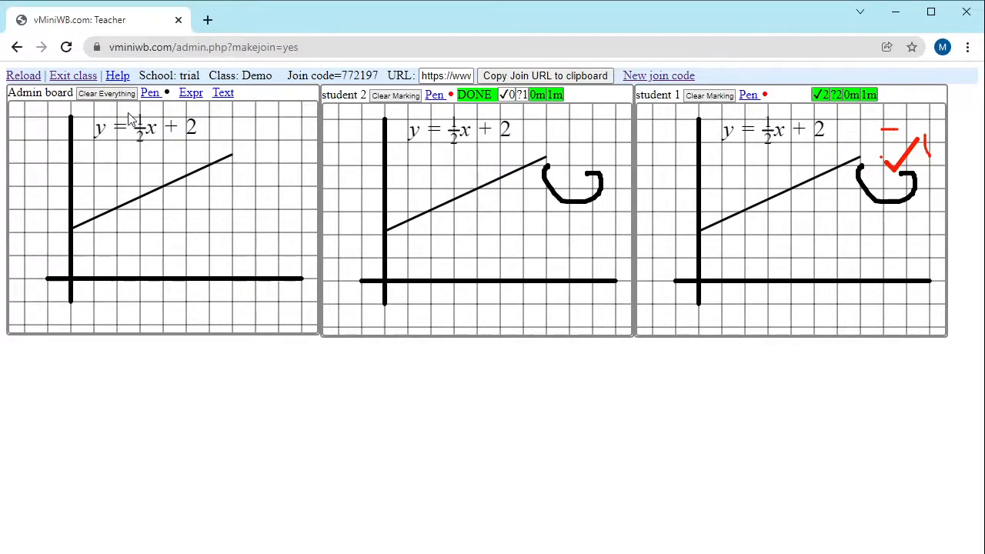
left_click(72, 78)
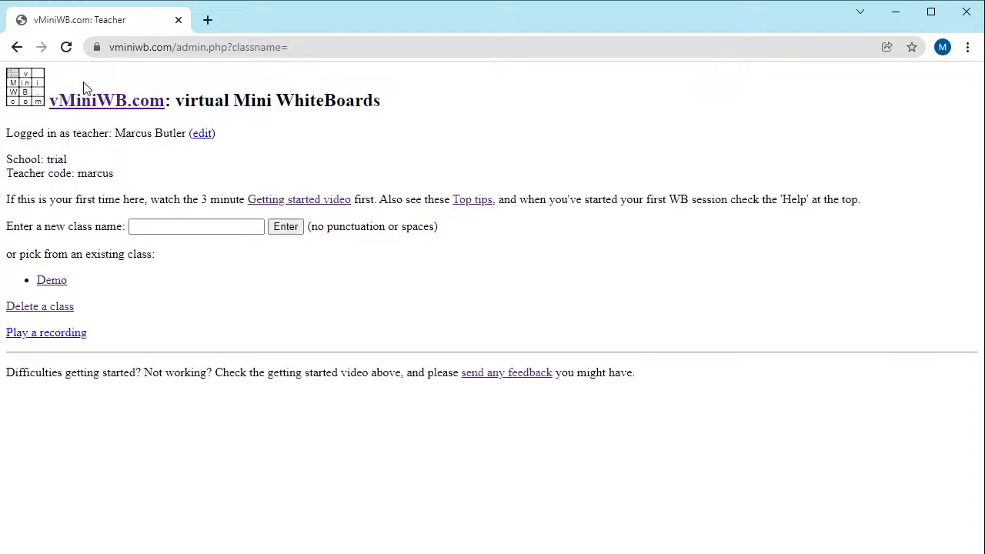
left_click(52, 282)
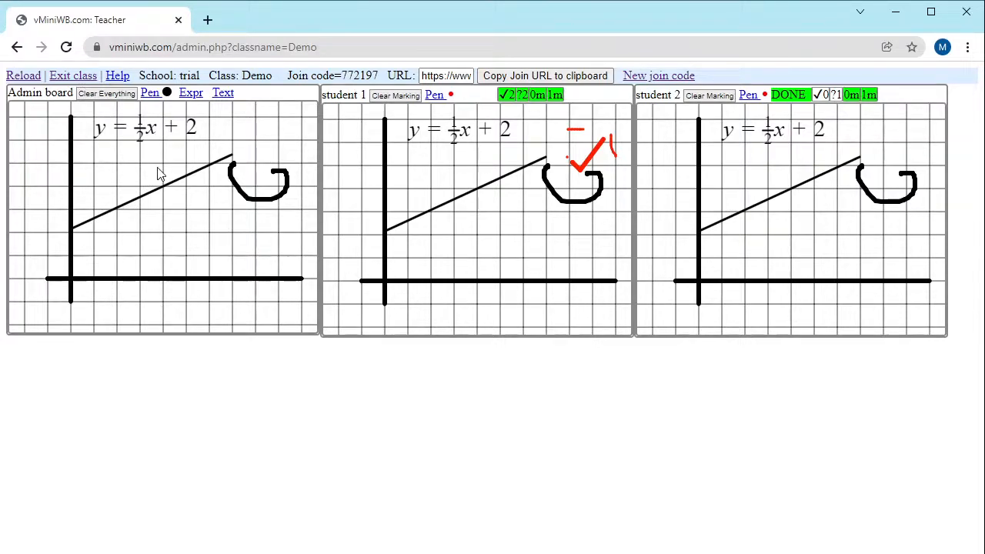
Exit the class, visit the vMiniWB.com home page, and go back through the teacher page to reopen the Demo class.
left_click(77, 76)
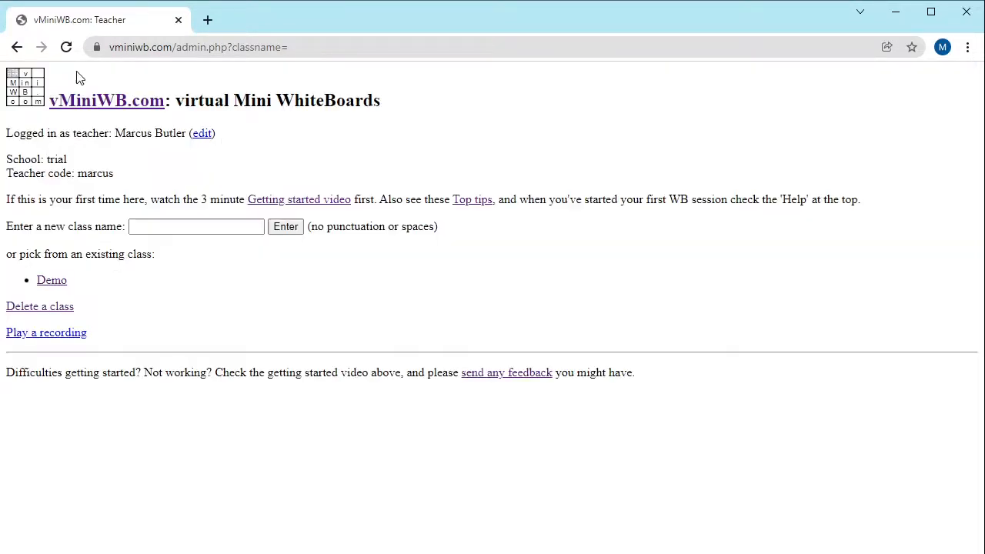
left_click(99, 98)
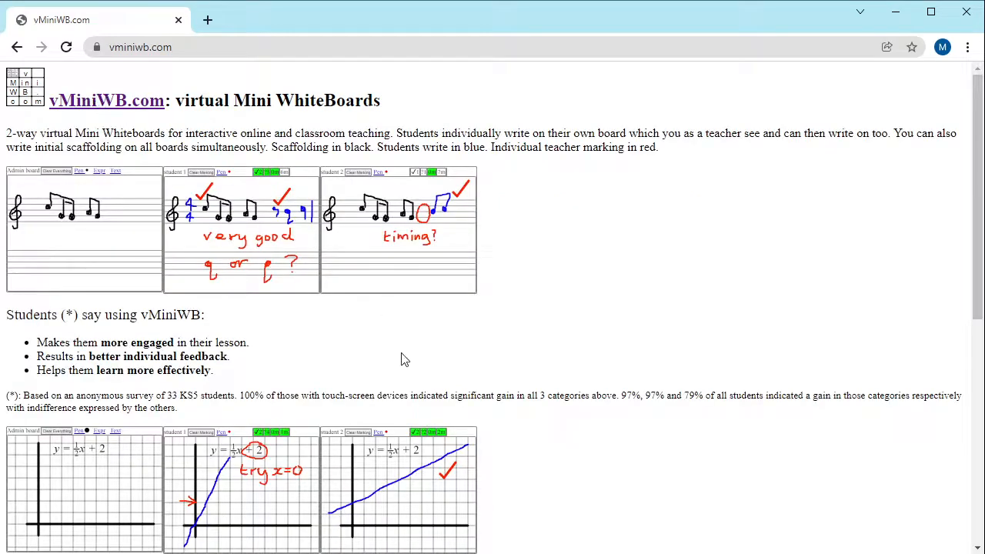
scroll(402, 359, "down", 4)
left_click(185, 308)
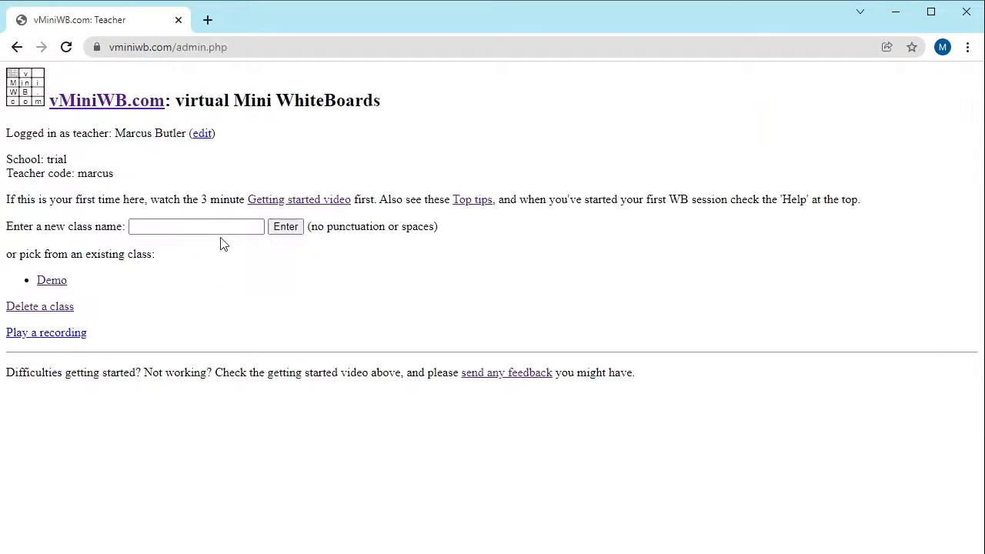
left_click(56, 281)
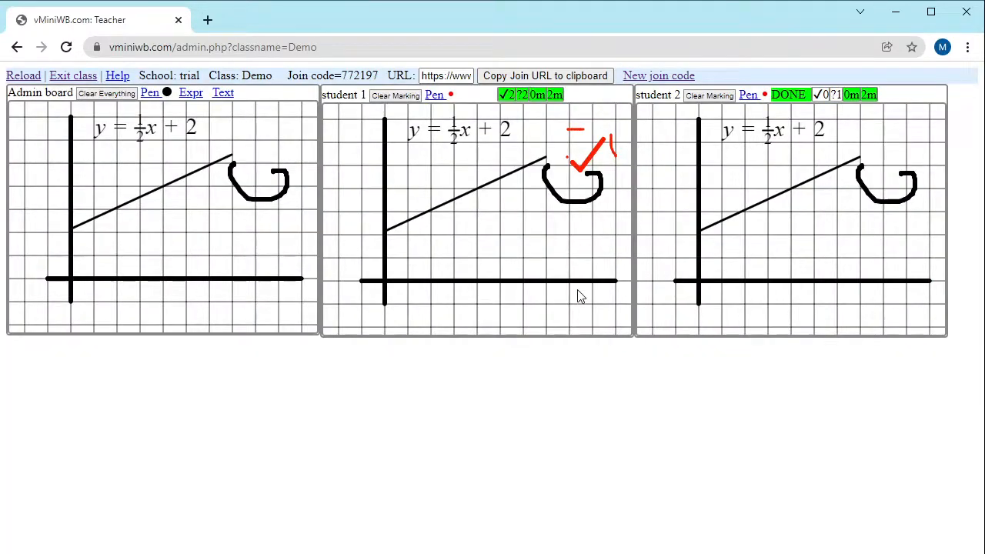
Generate a new join code for the Demo class twice, highlighting the code each time.
left_click_drag(313, 76, 382, 76)
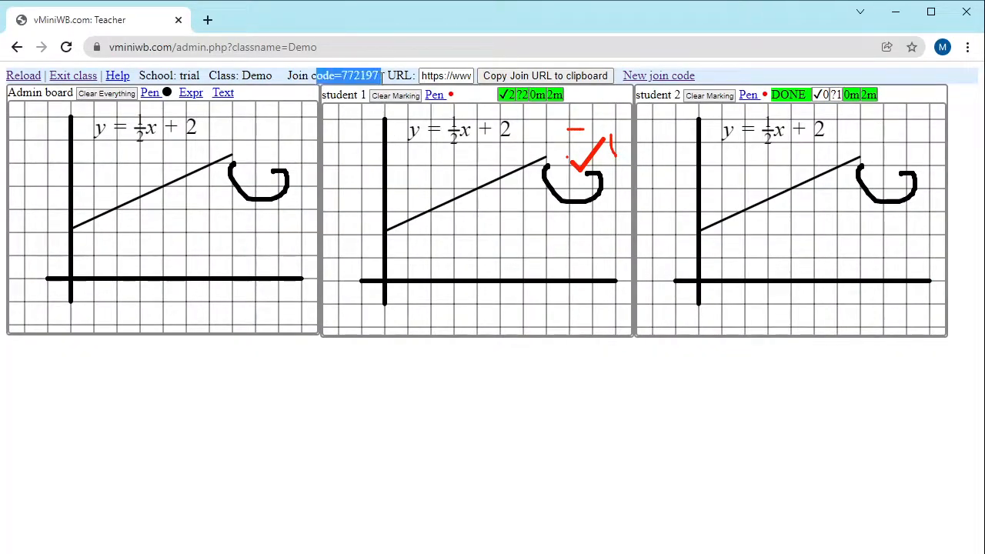
left_click(383, 75)
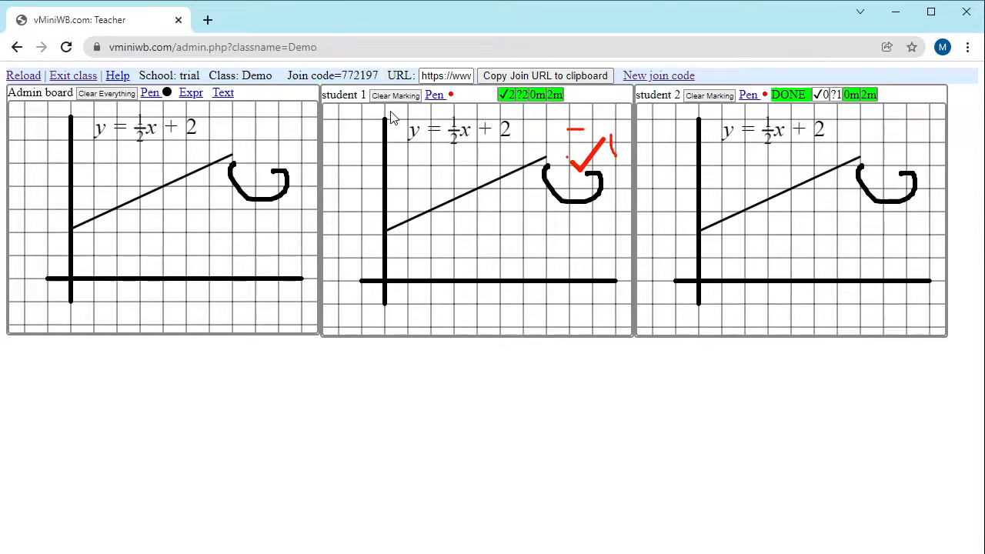
left_click(660, 77)
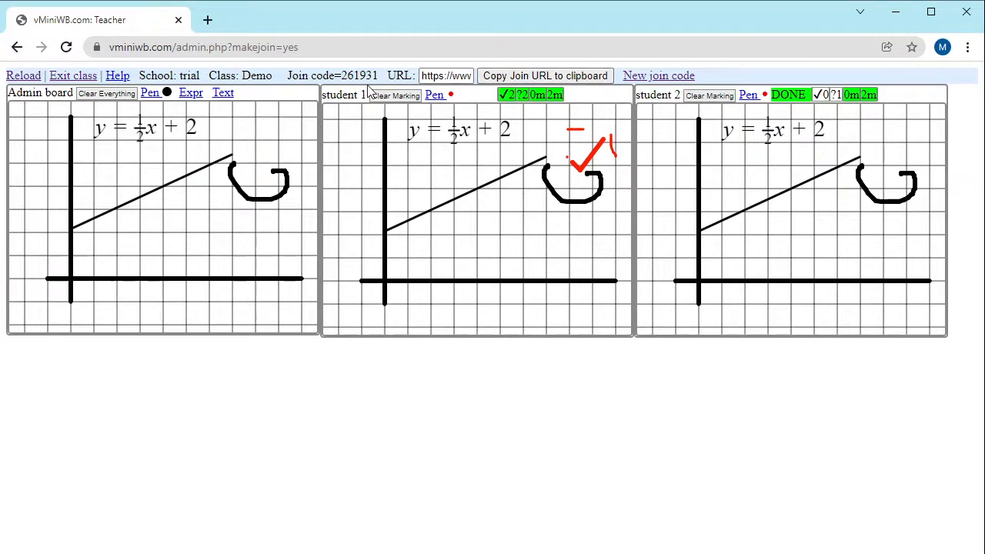
left_click_drag(348, 75, 374, 75)
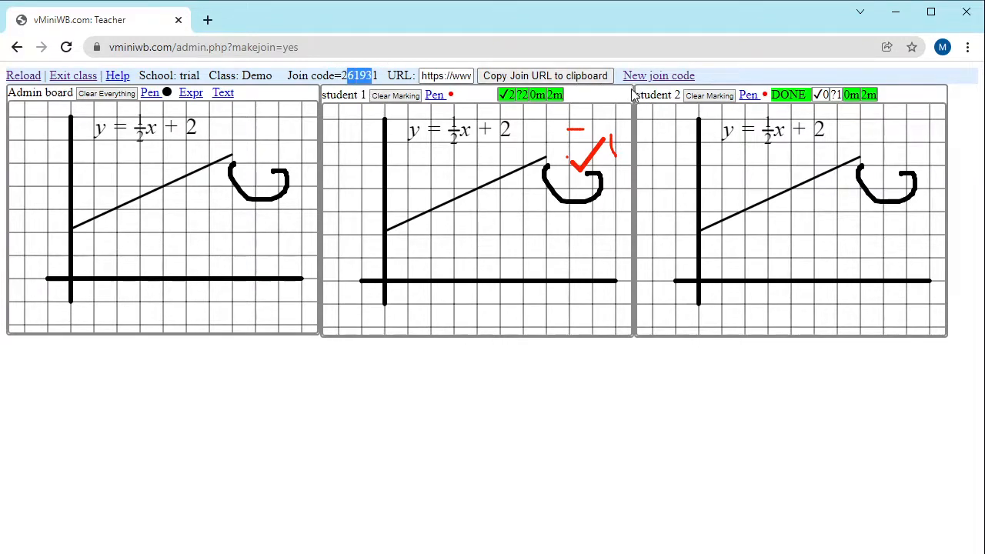
left_click(653, 77)
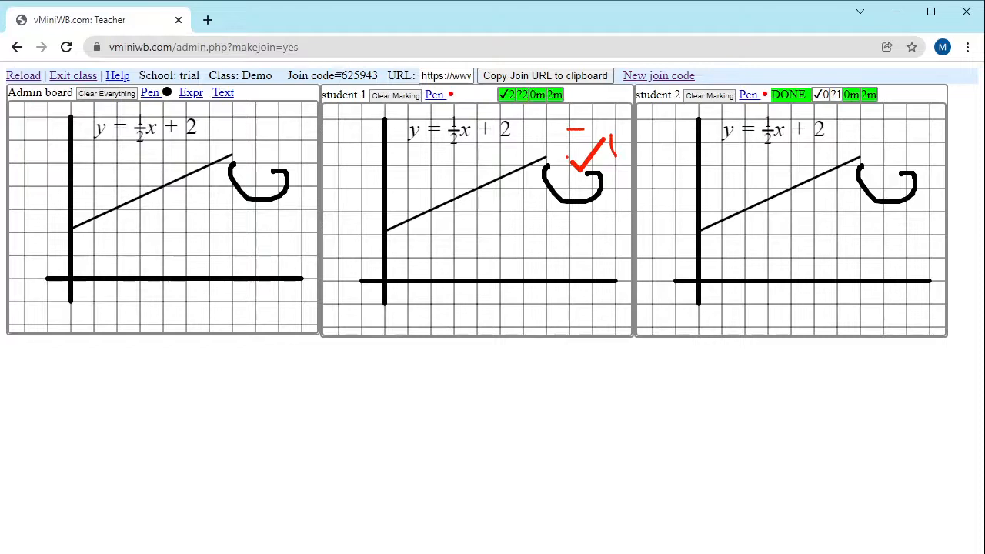
left_click_drag(338, 76, 377, 74)
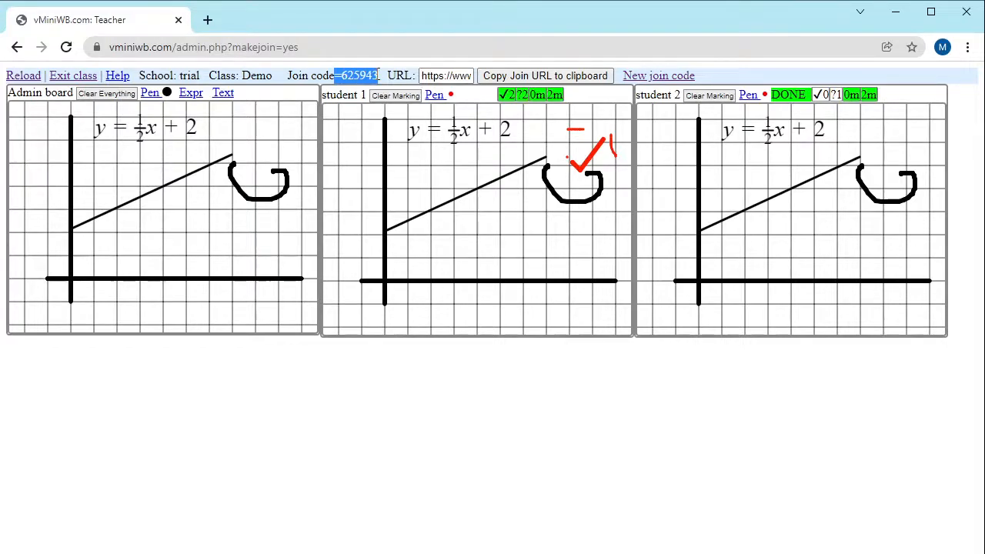